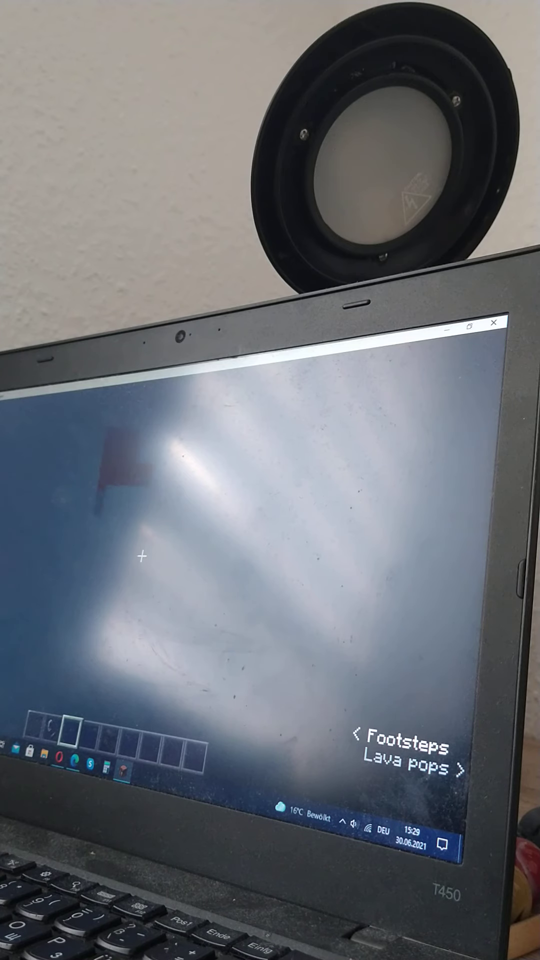
Step: Break the red block directly ahead in the Nether
click(141, 555)
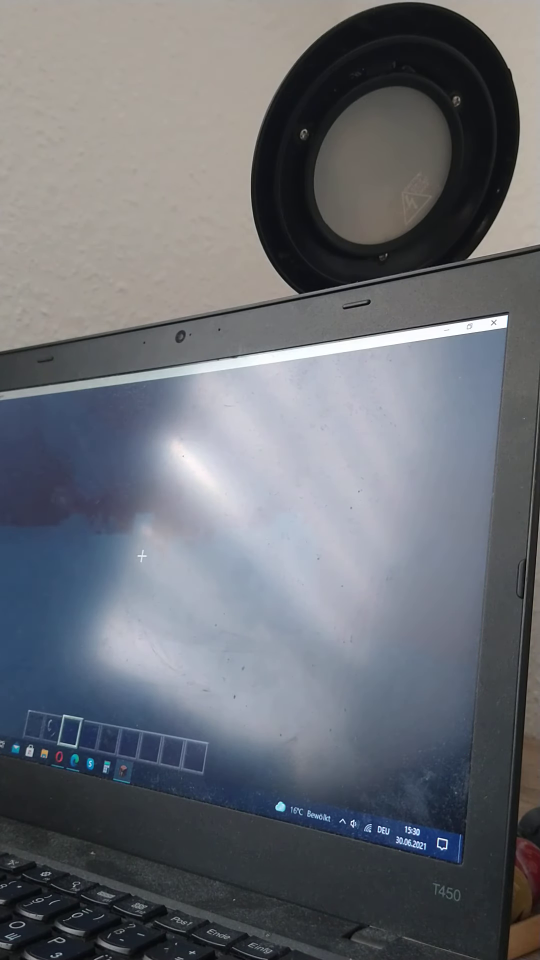
Step: Switch Ambient/Environment to OFF under Music & Sounds and return to the Nether
key(Escape)
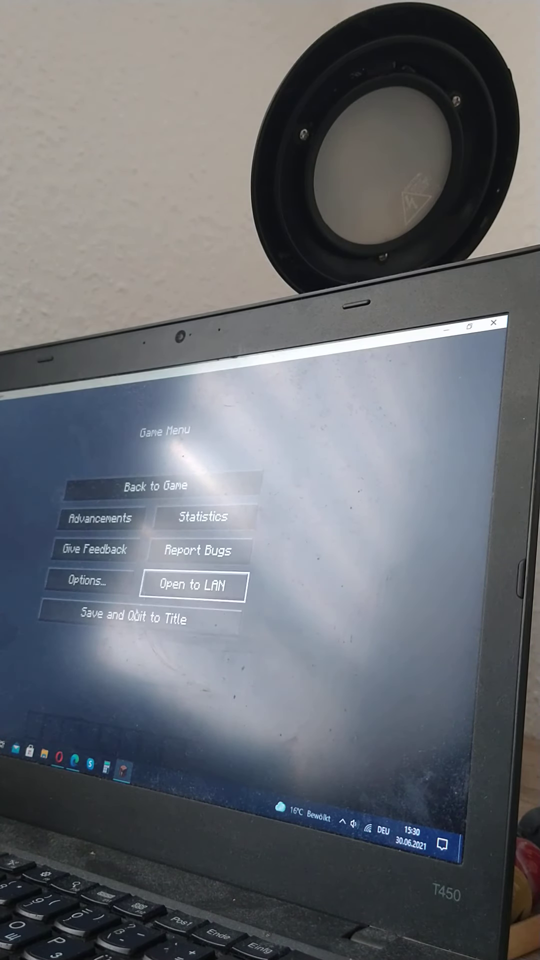
click(129, 585)
click(255, 524)
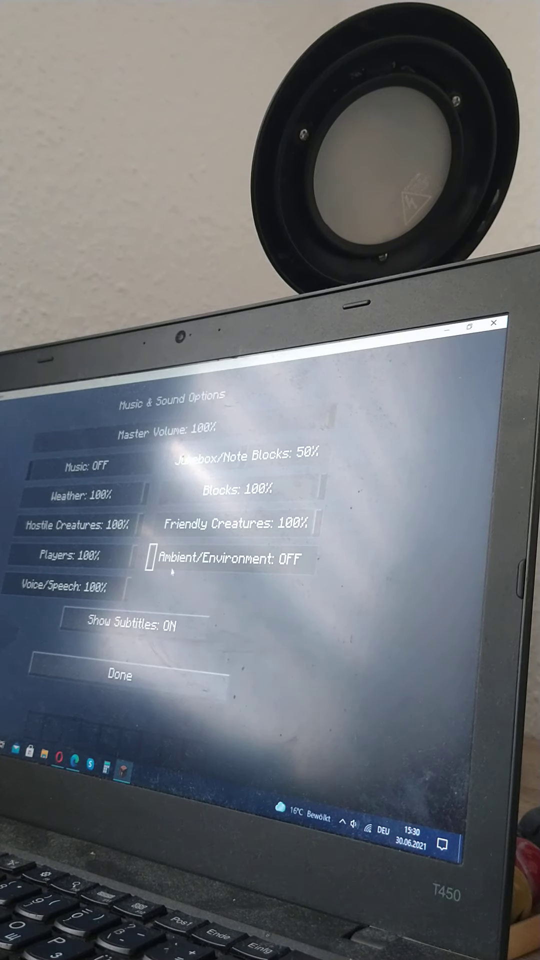
click(157, 681)
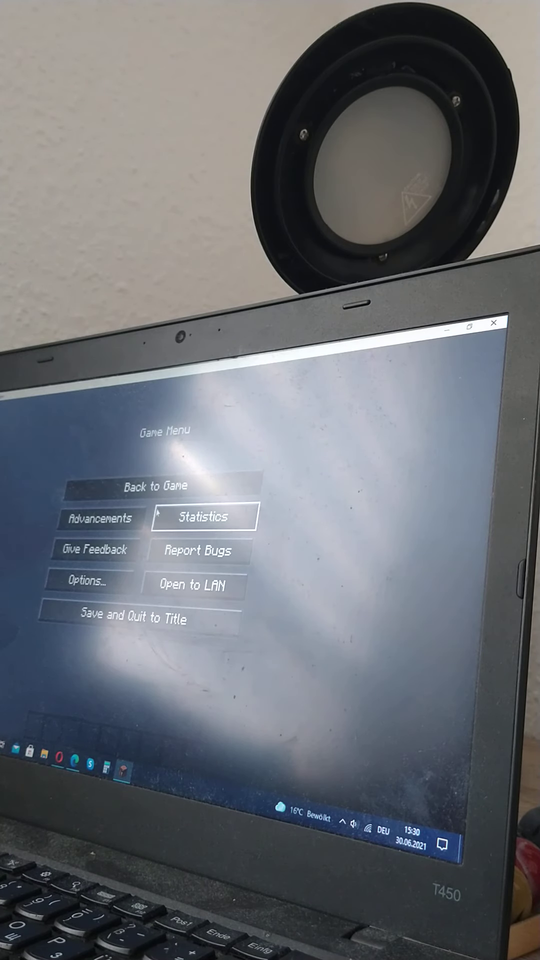
key(Escape)
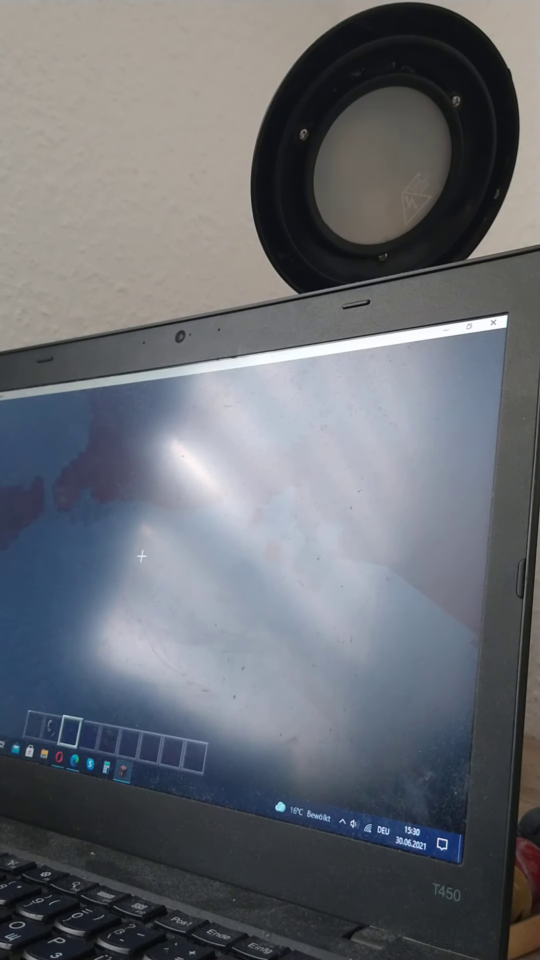
Step: Walk forward across the Nether toward and past the pink terrain
key(Escape)
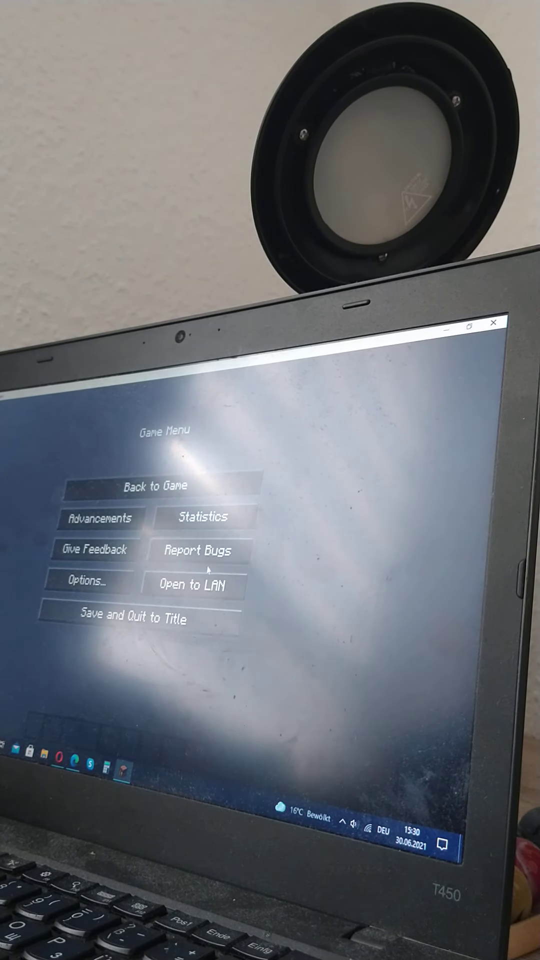
key(Escape)
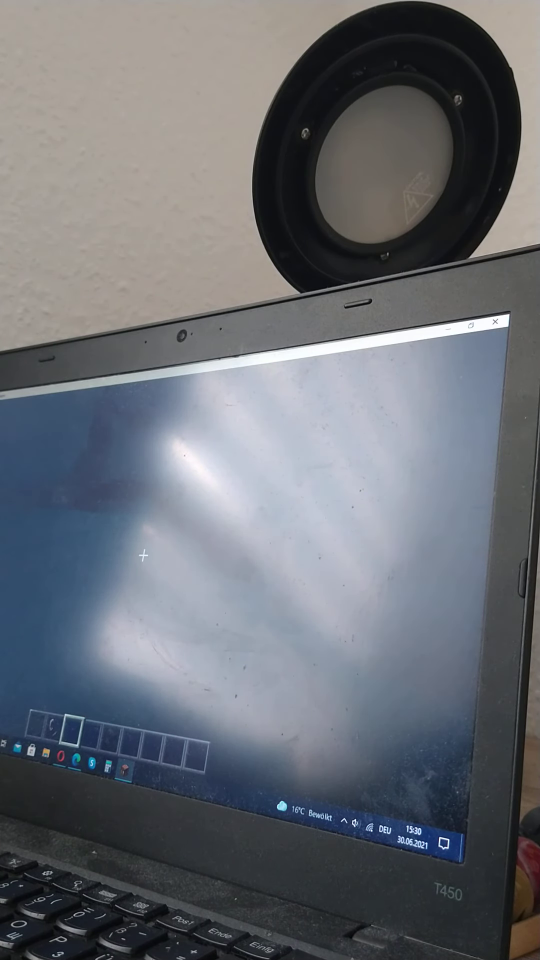
key(w)
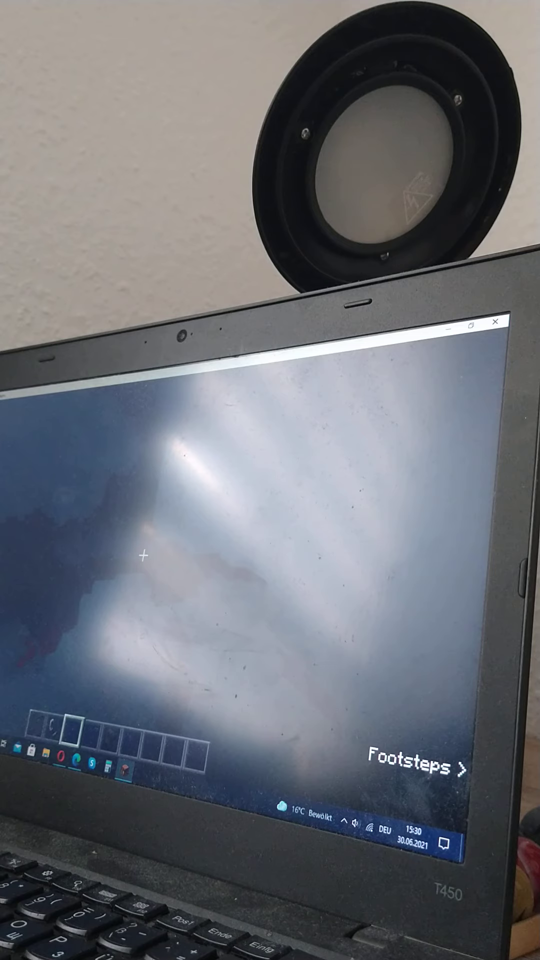
key(w)
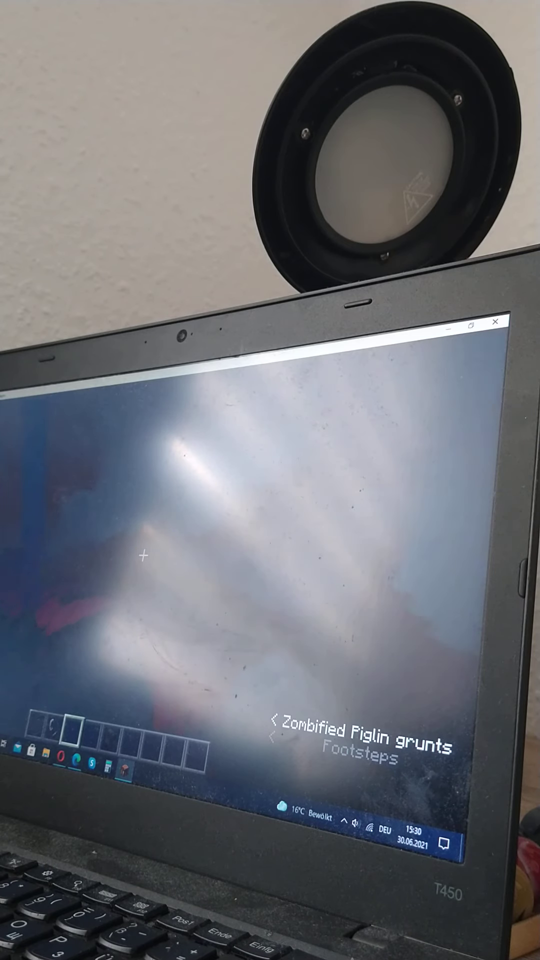
key(w)
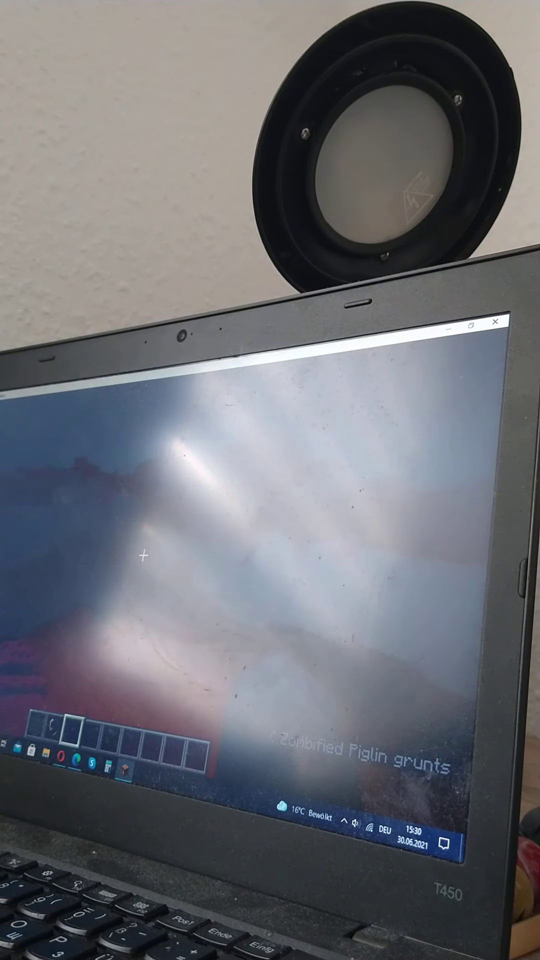
key(w)
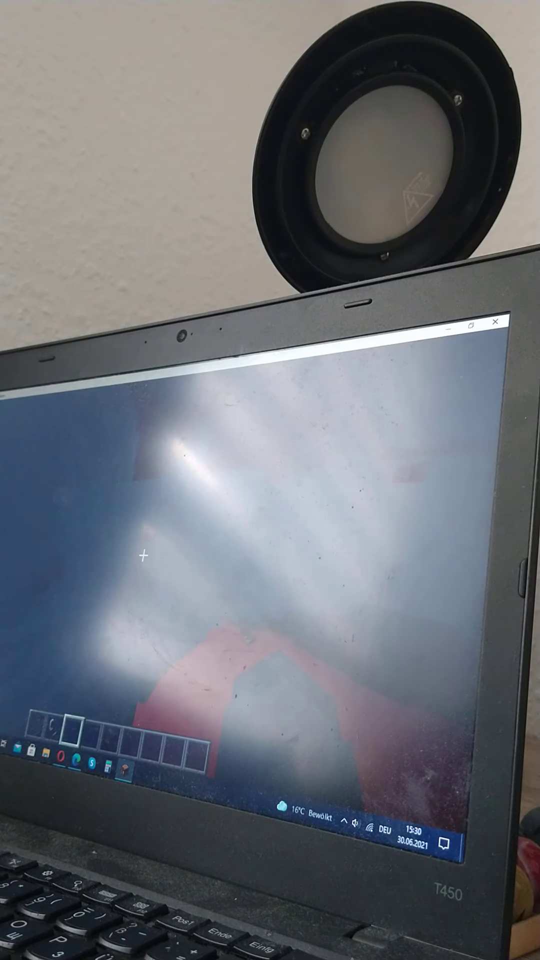
key(w)
key(w)
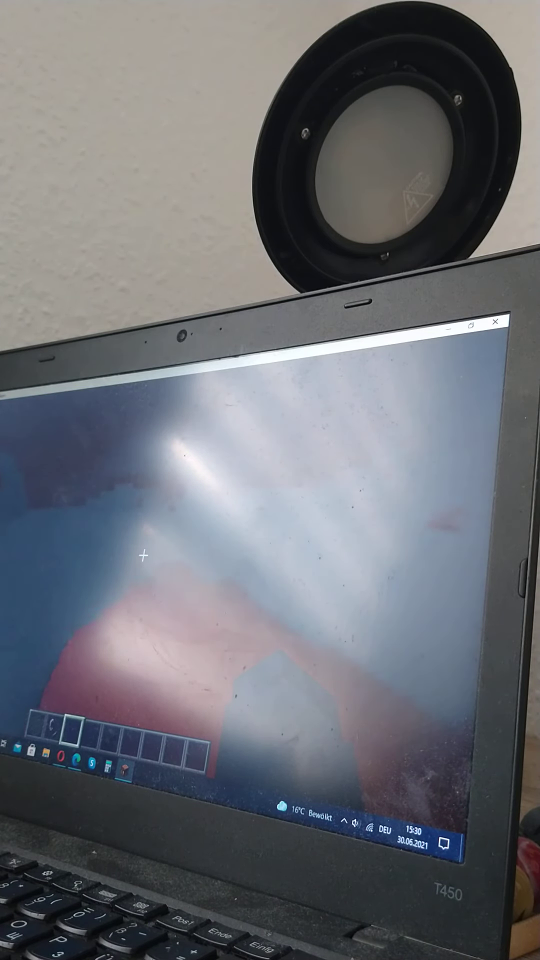
key(w)
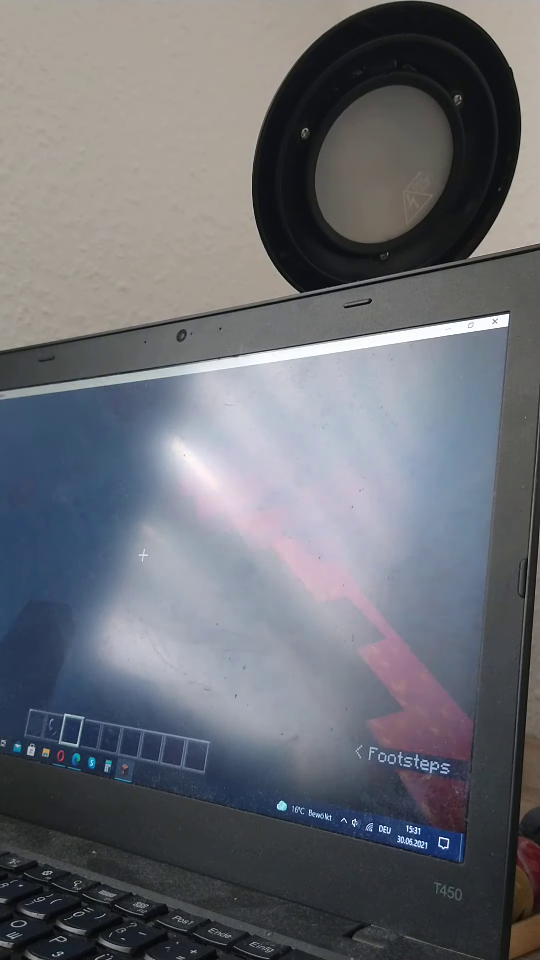
key(w)
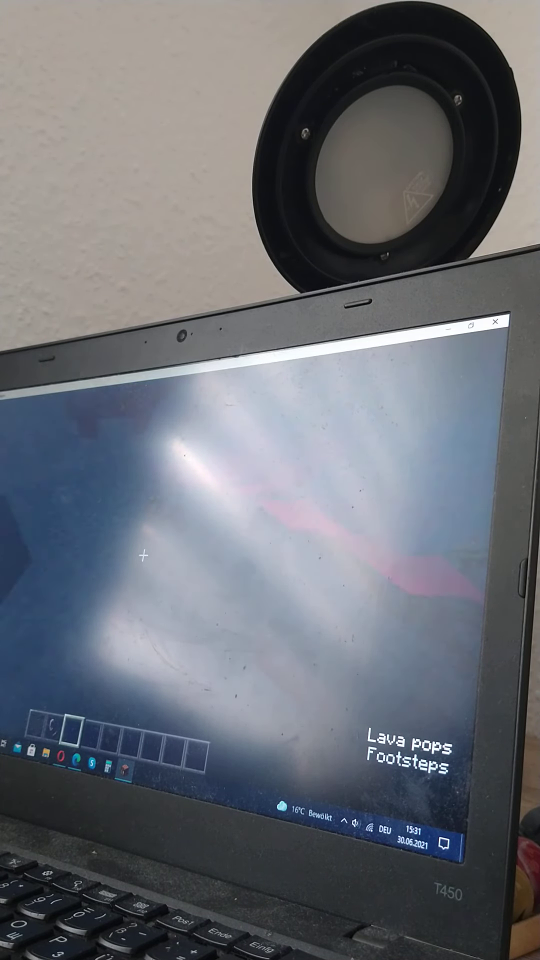
Step: Break the block ahead, then walk past the dark blocks along the lava edge
click(143, 555)
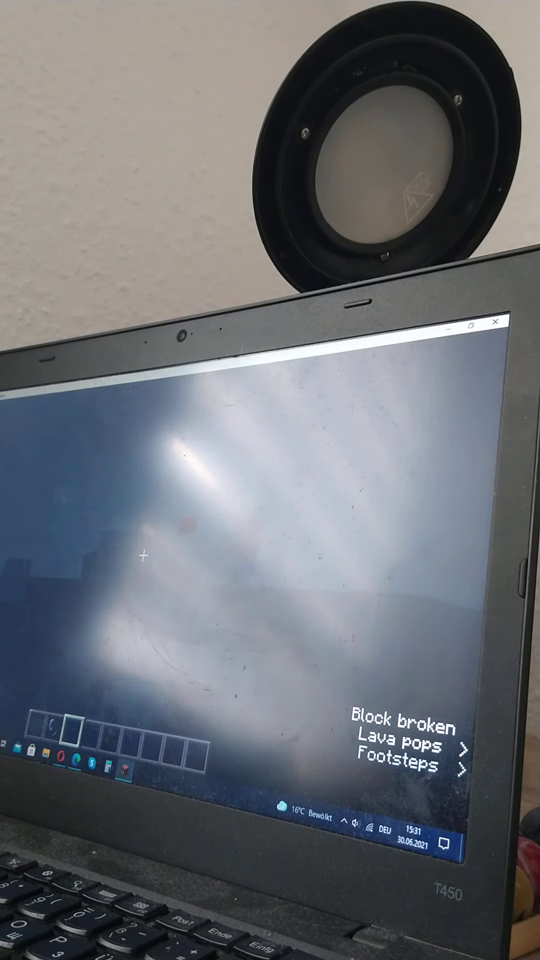
key(w)
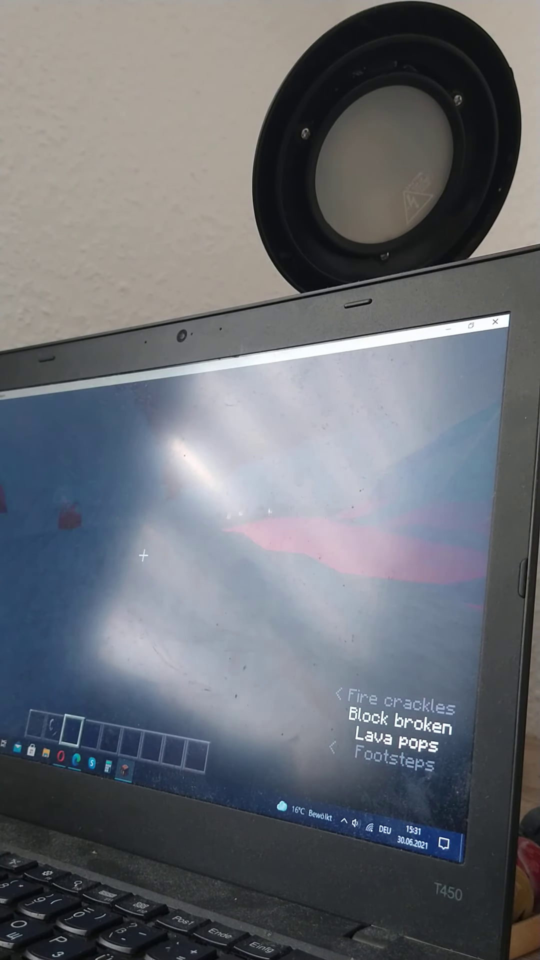
key(w)
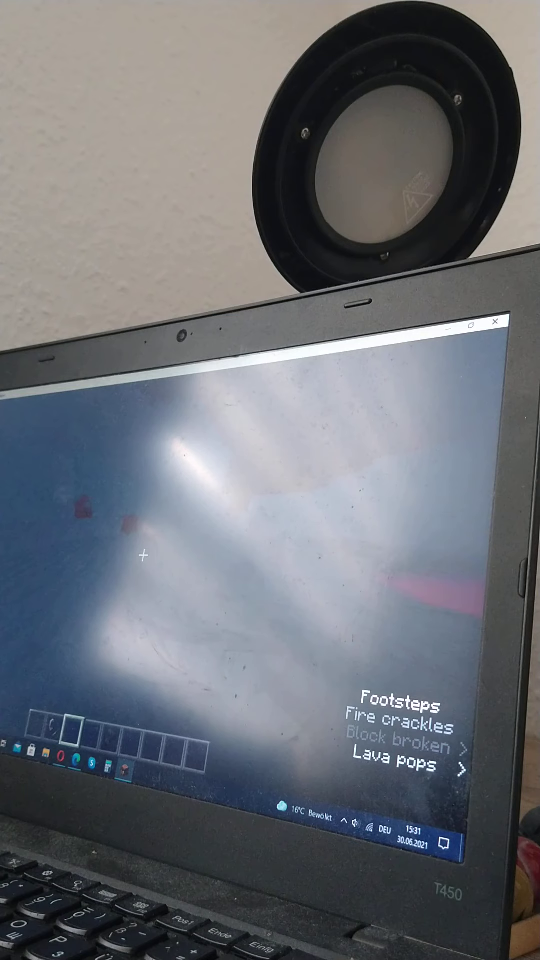
key(w)
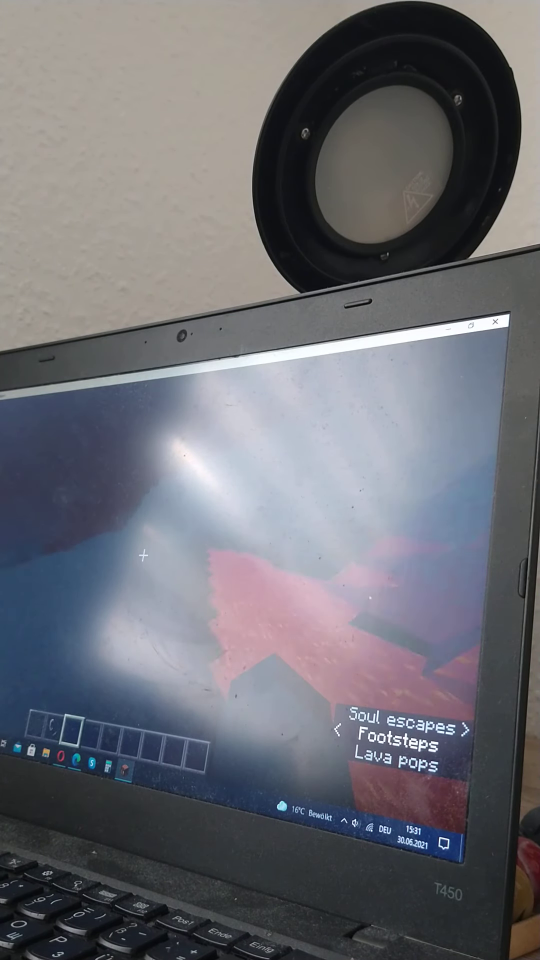
key(w)
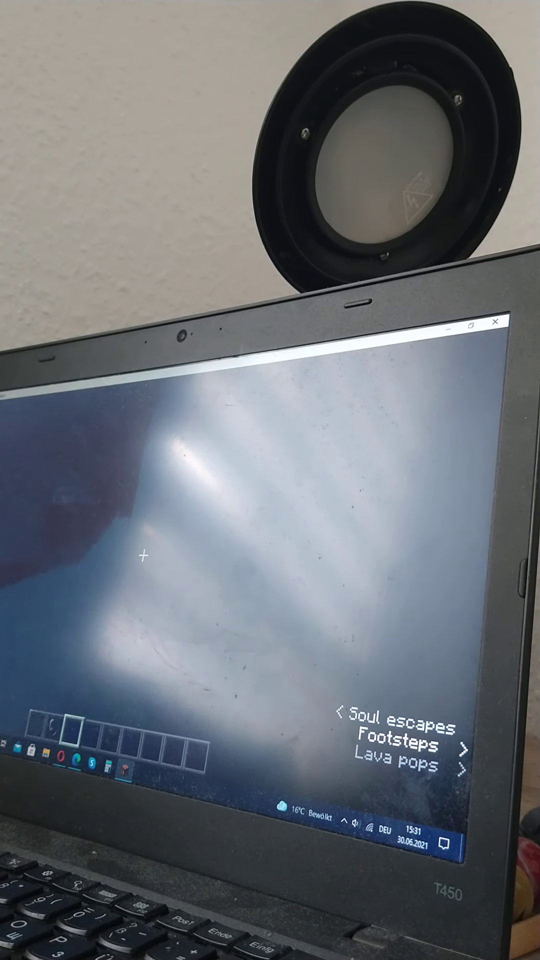
key(w)
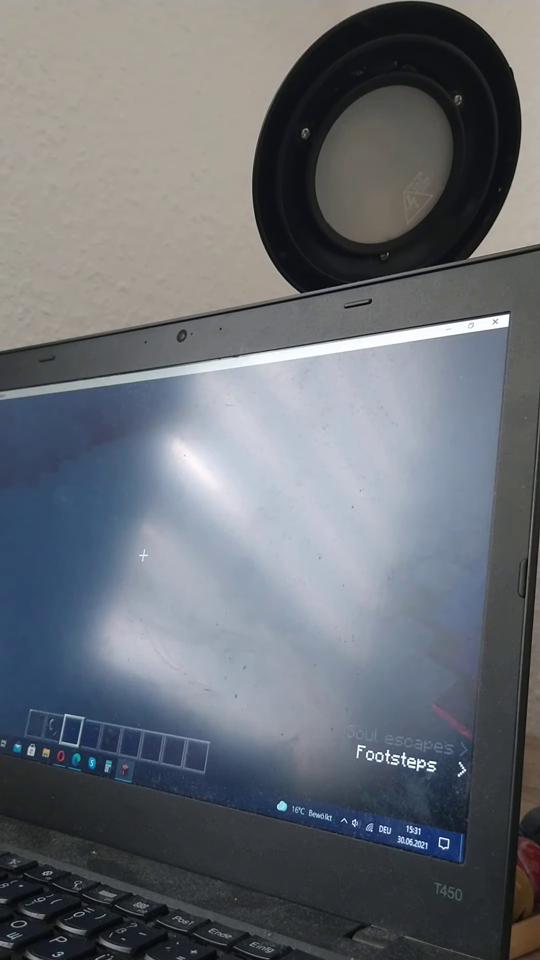
key(w)
key(w)
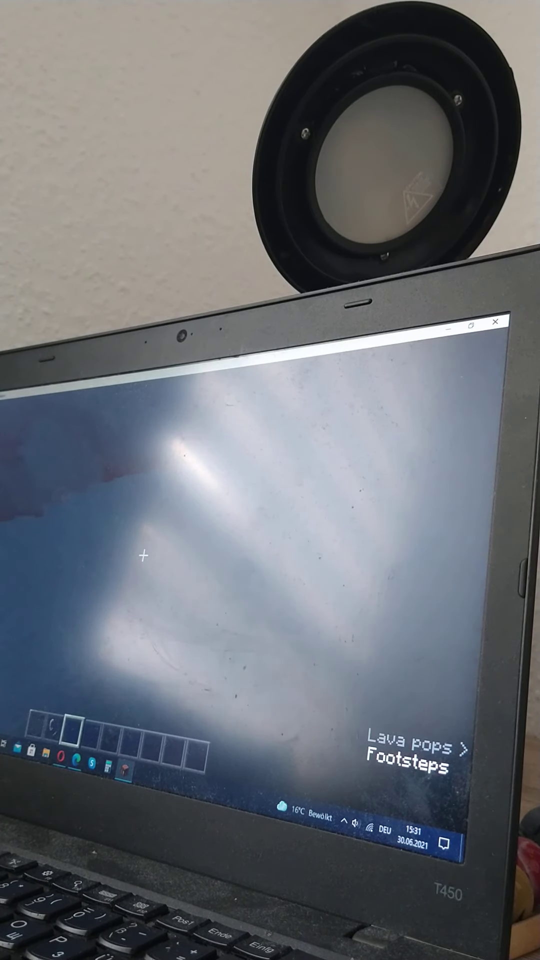
key(w)
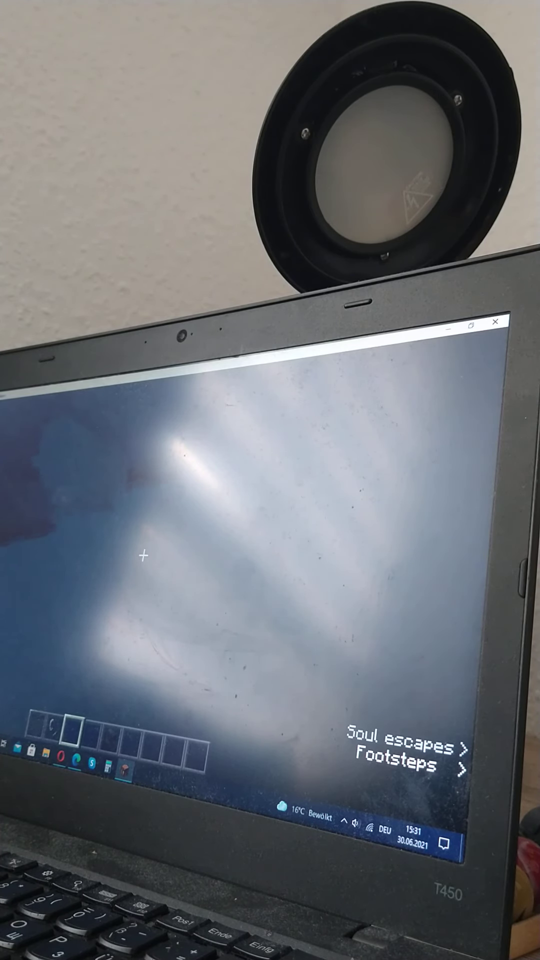
key(w)
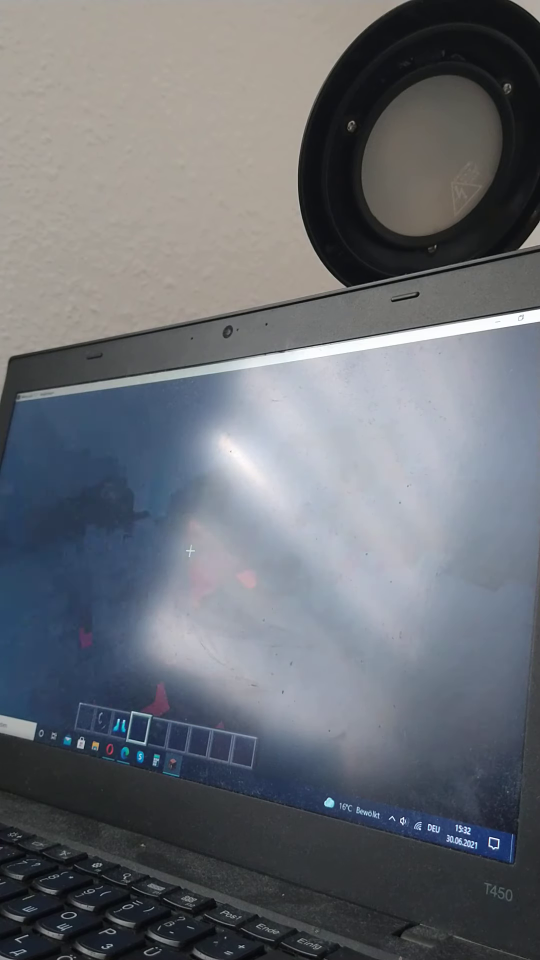
Step: Walk past the lava patches over netherrack and along the lava lake
key(w)
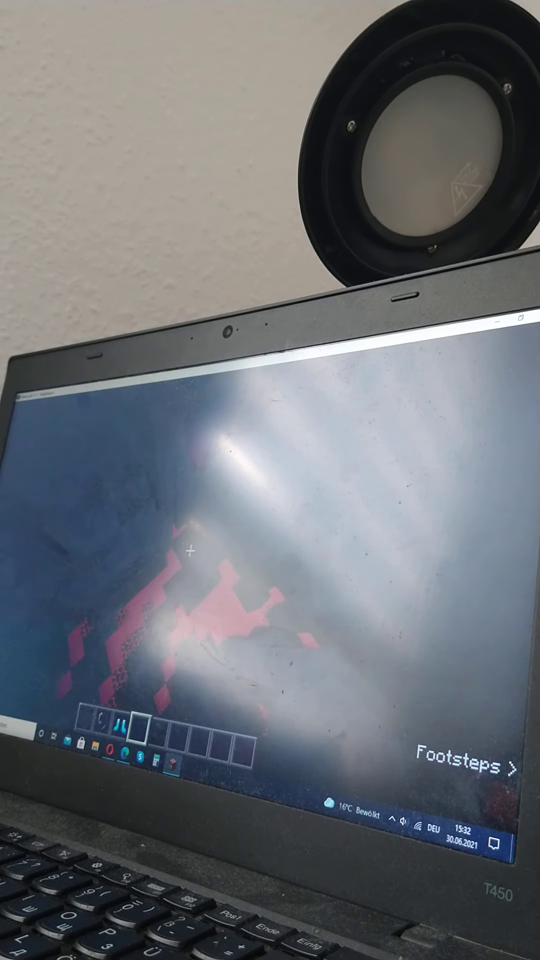
key(w)
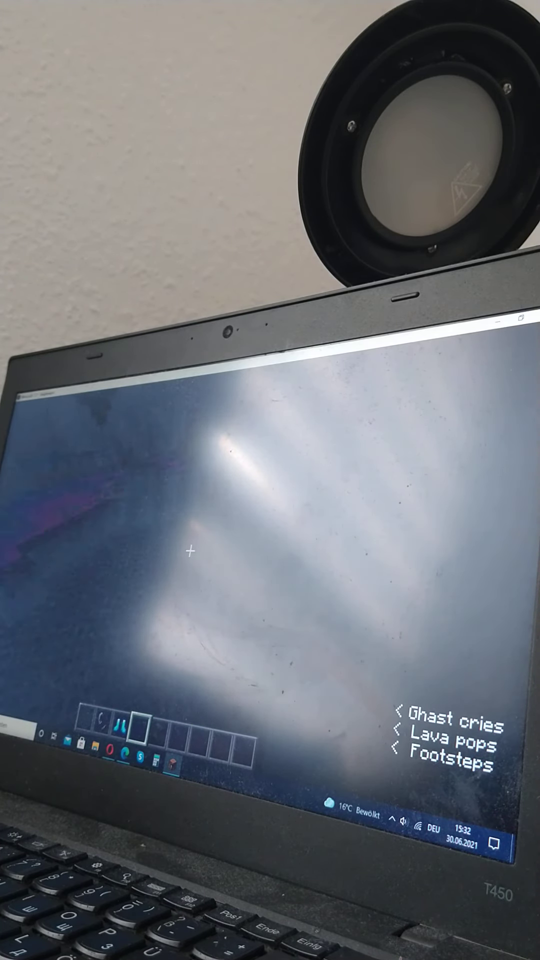
key(w)
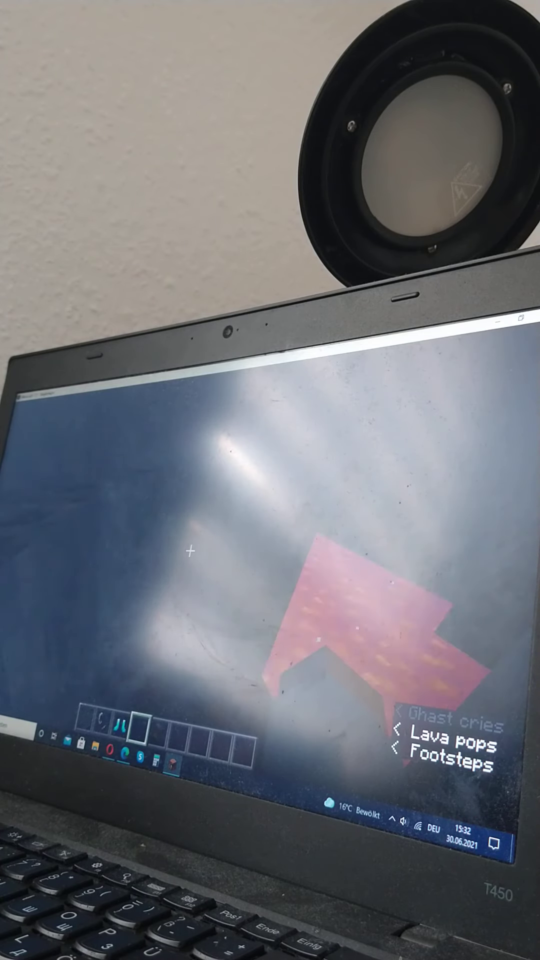
key(w)
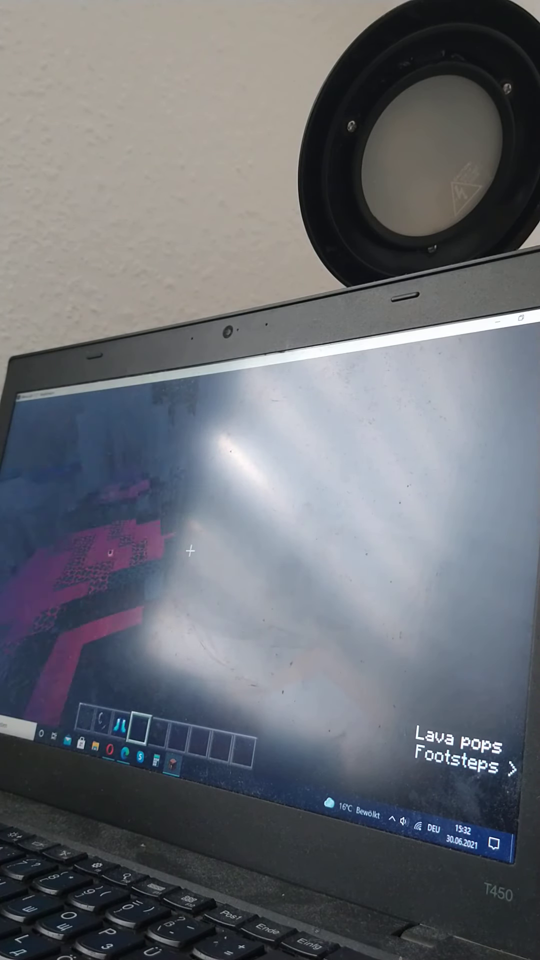
key(w)
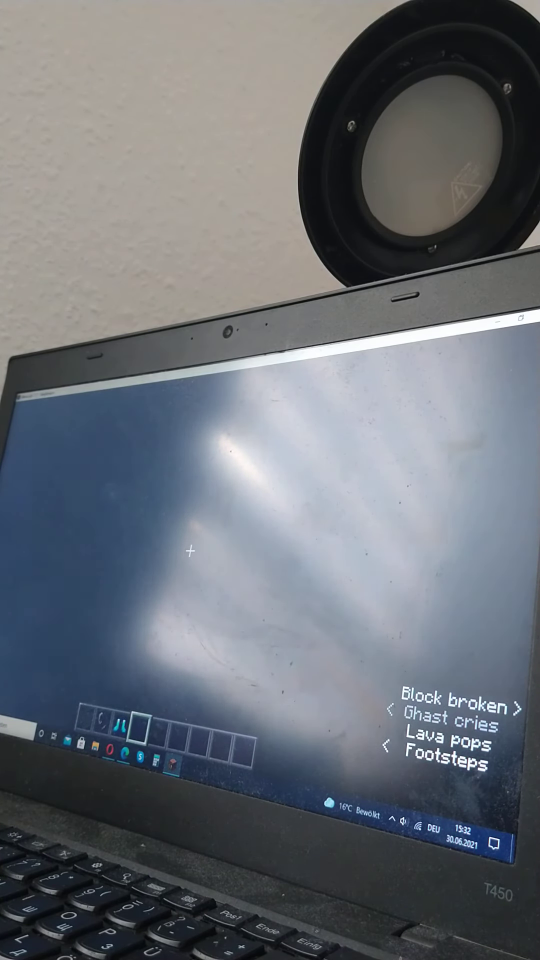
key(w)
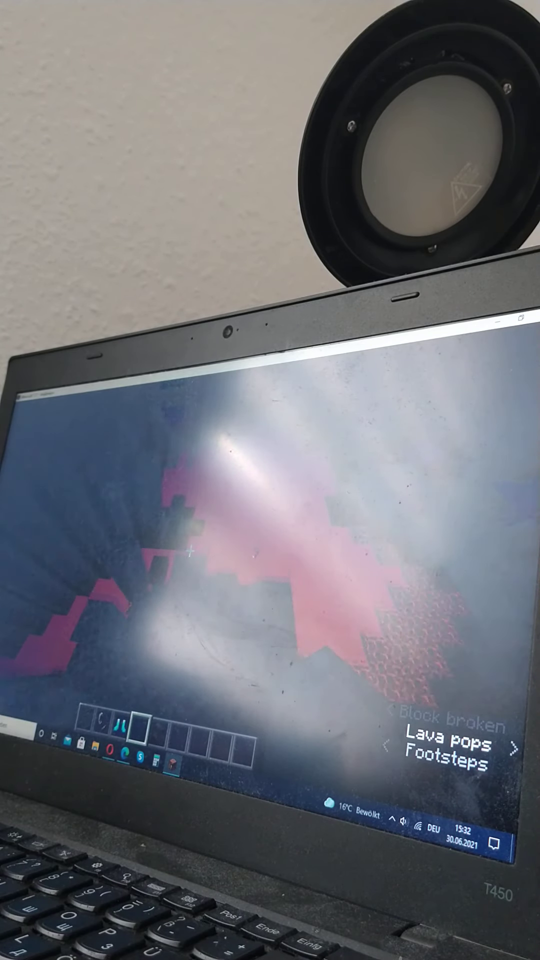
key(w)
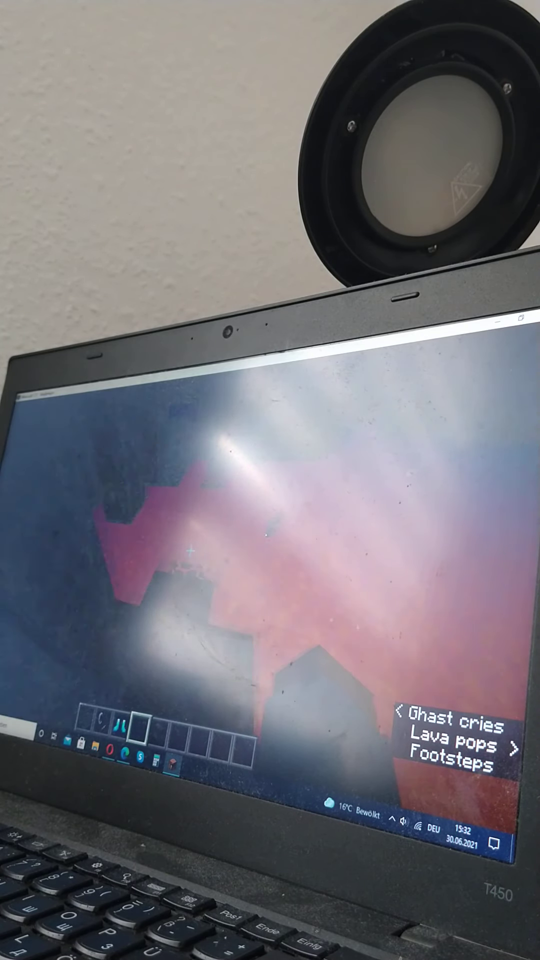
key(w)
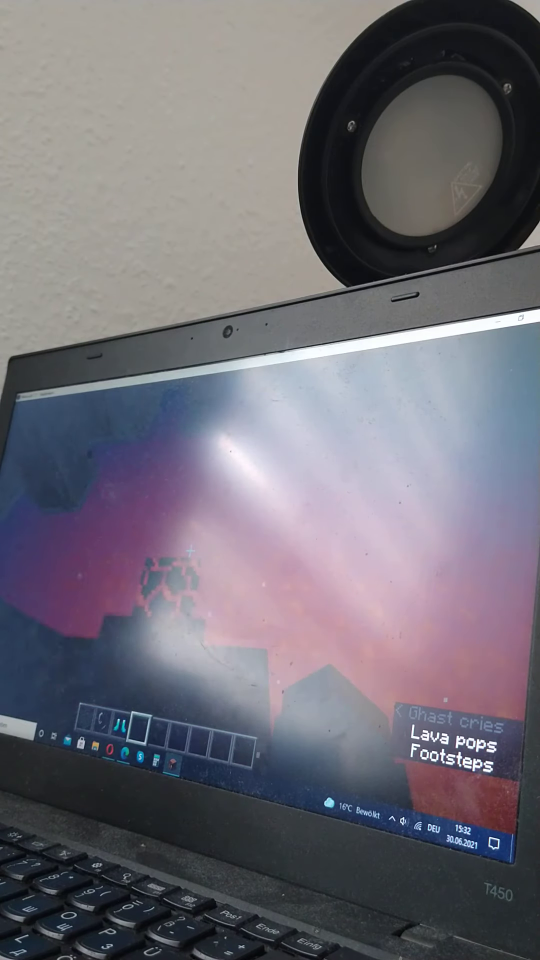
key(w)
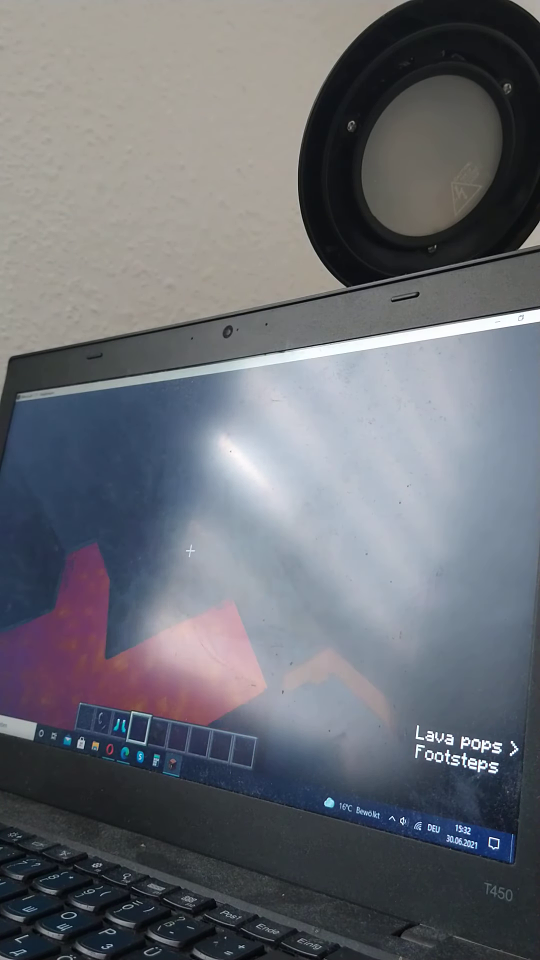
key(w)
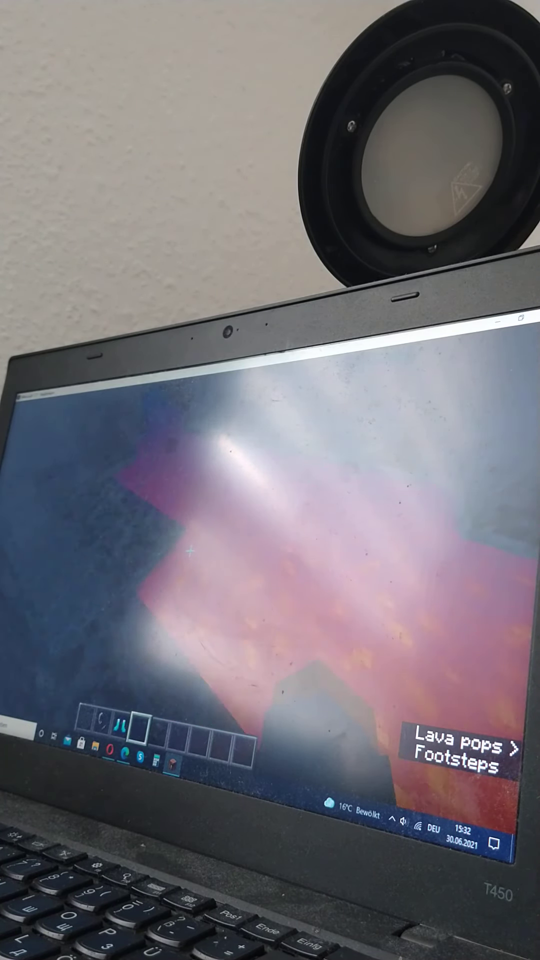
Step: Break the netherrack block in front and continue past the magma cube area
click(190, 552)
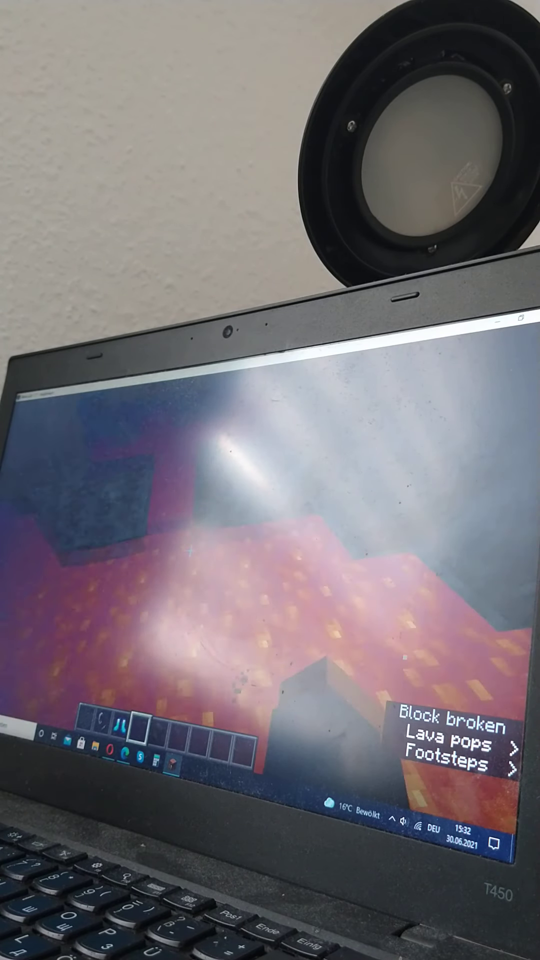
key(w)
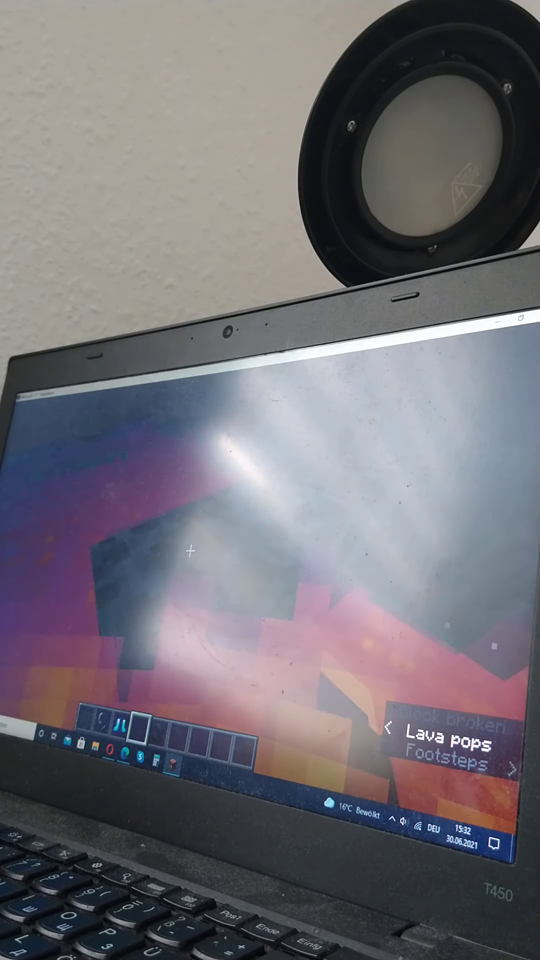
key(w)
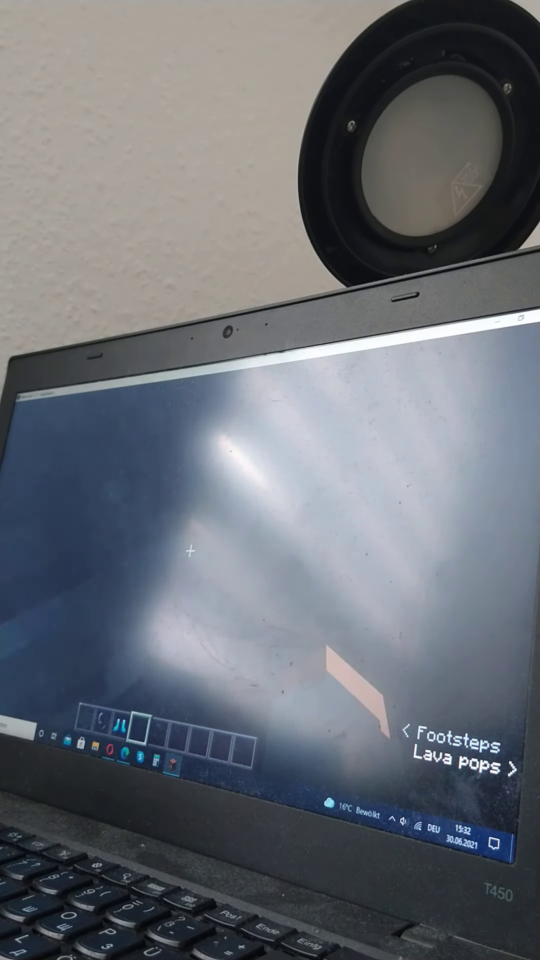
key(w)
key(w)
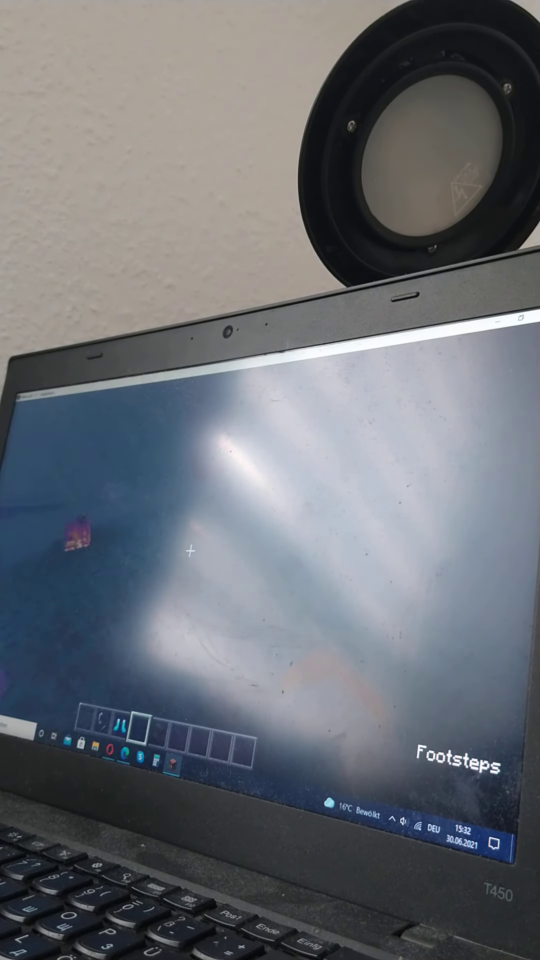
key(w)
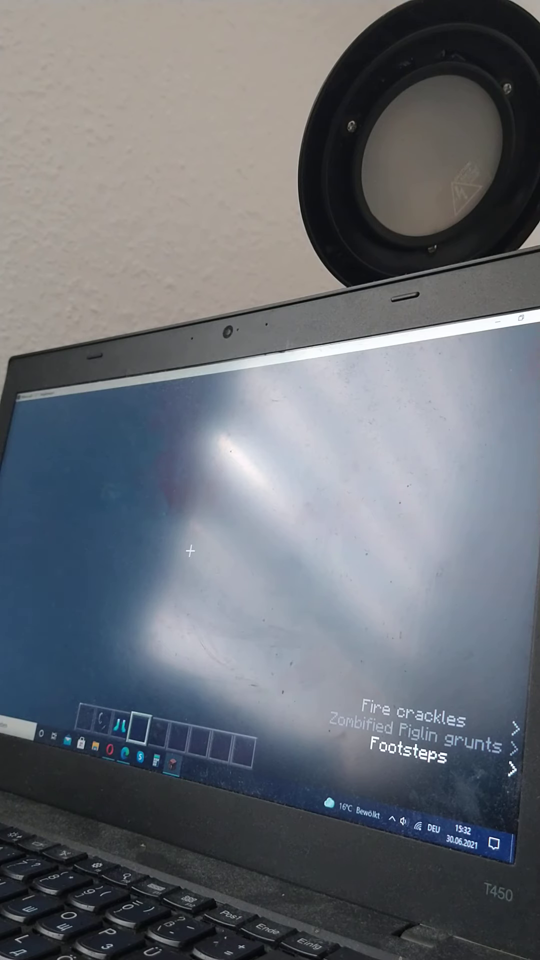
key(w)
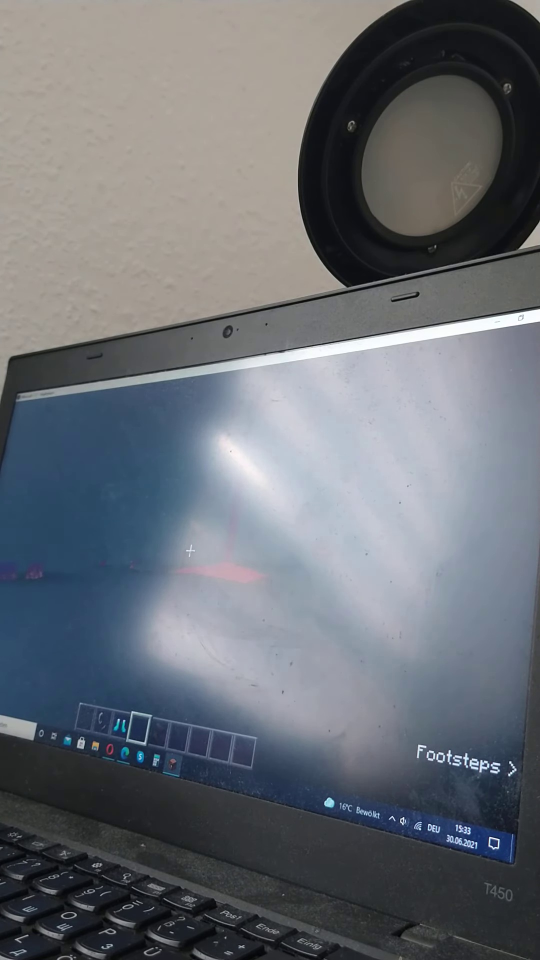
key(w)
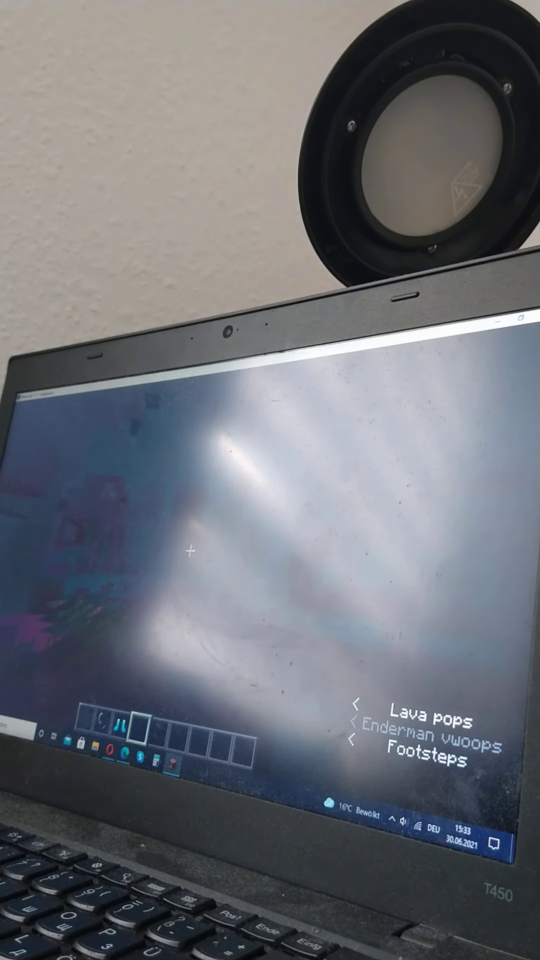
key(w)
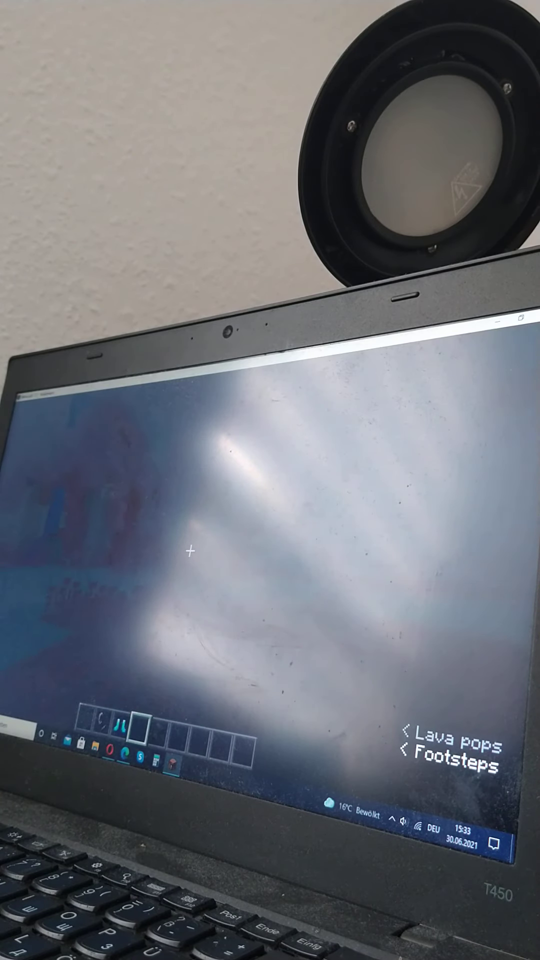